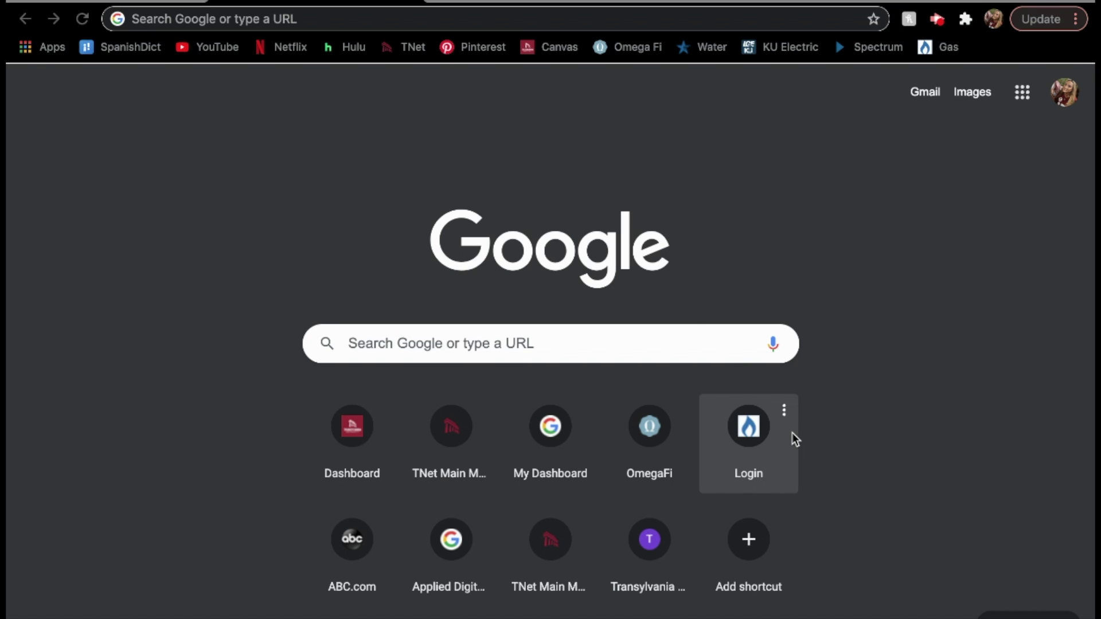
Step: Go to tnet.transy.edu and log in to the student account
click(492, 21)
text(tnet.transy.edu)
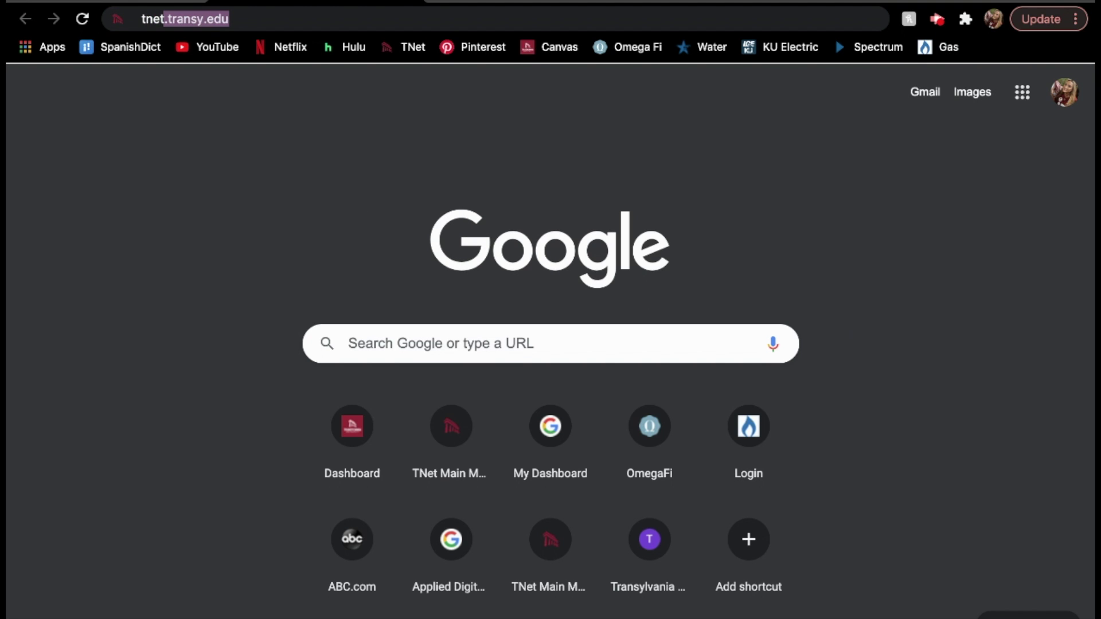
key(Return)
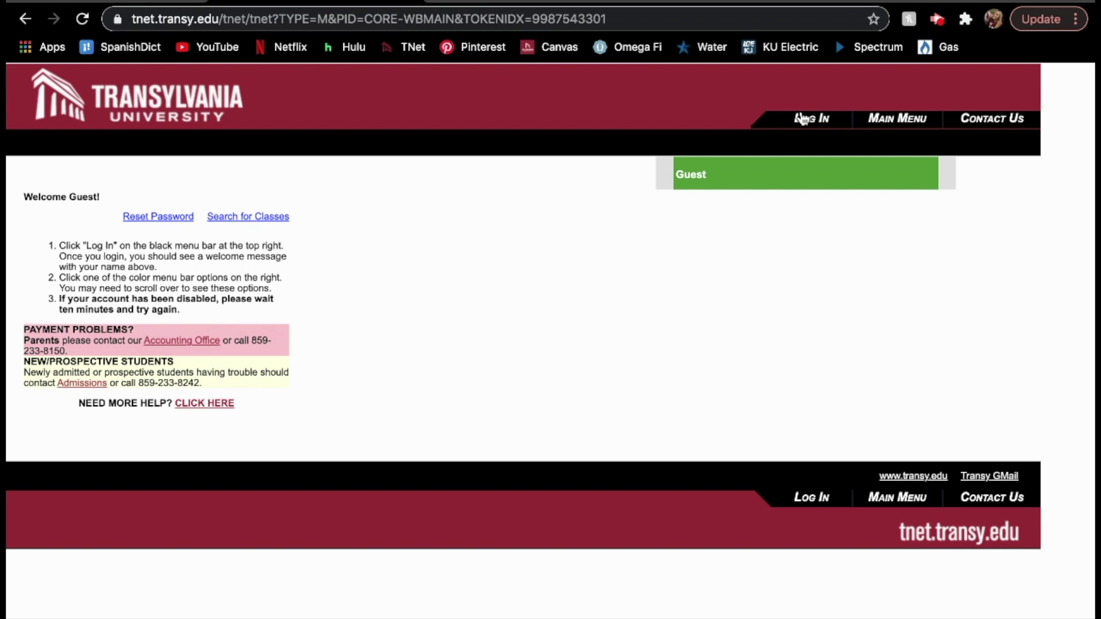
click(803, 119)
click(576, 324)
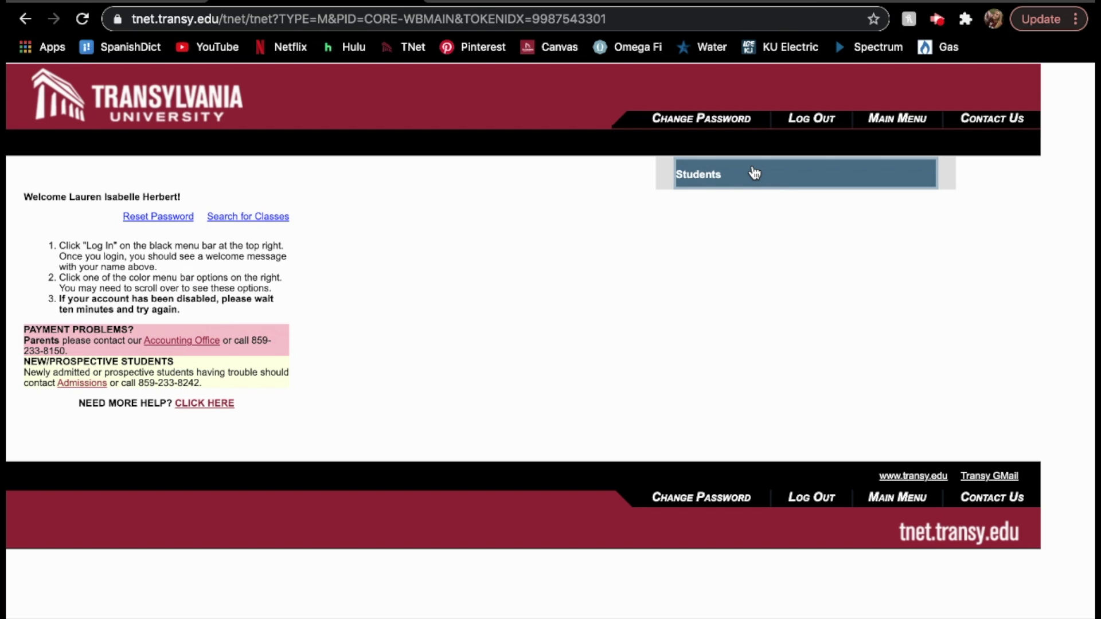
Step: Open My Schedule from the Academic Profile section of the Students menu
click(755, 173)
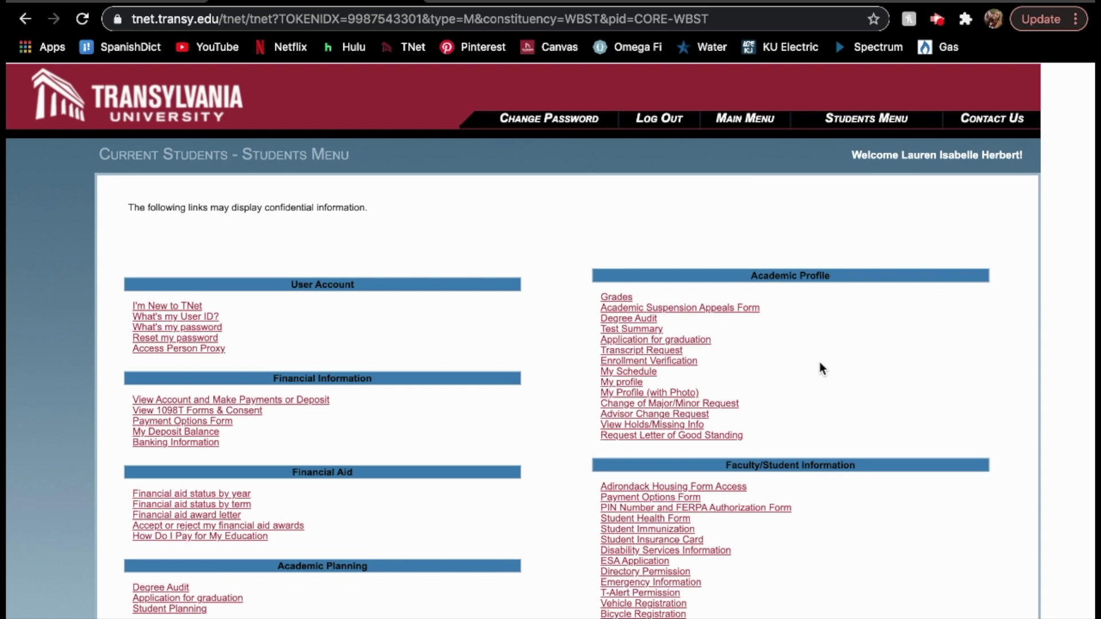
scroll(820, 363, up, 5)
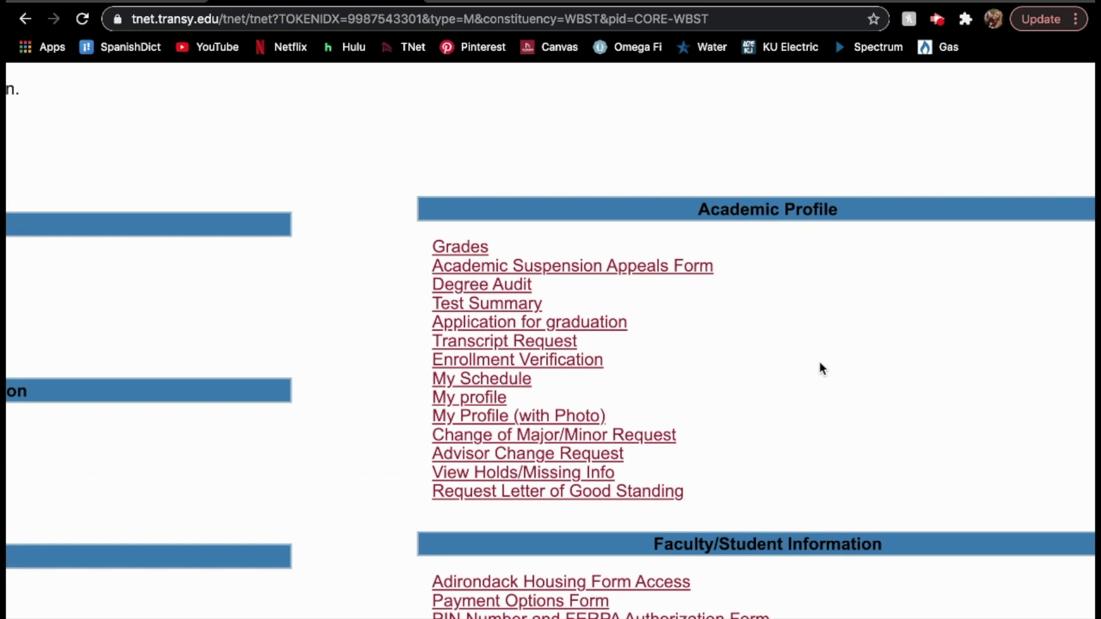
click(495, 381)
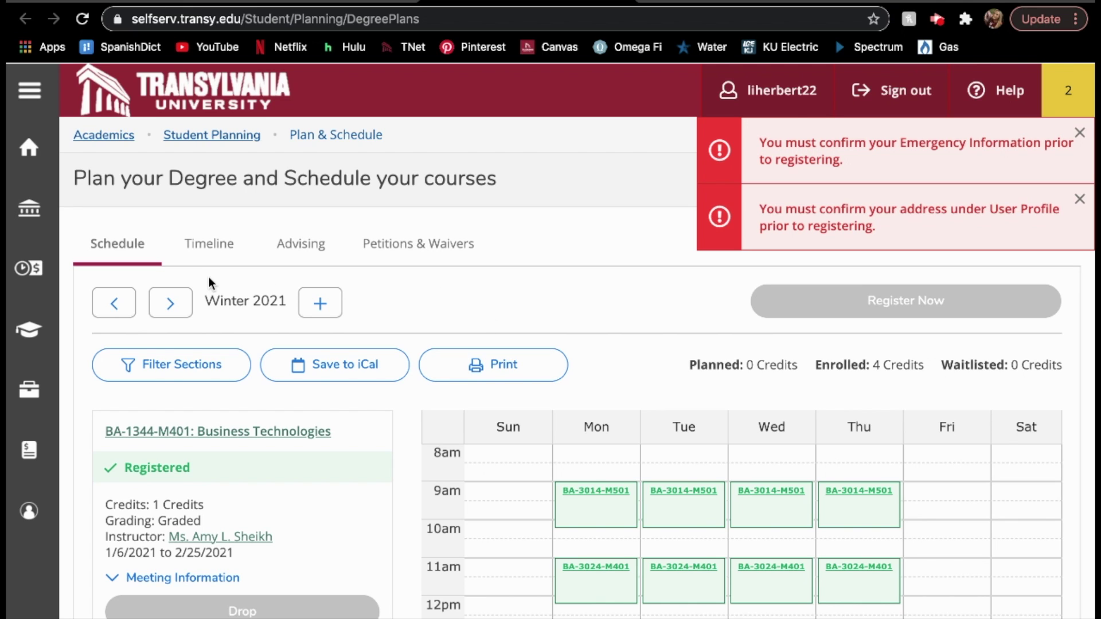
Step: Switch the schedule to the term after Winter 2021 and back, and open the My Progress page under Student Planning
click(170, 303)
click(115, 303)
click(241, 143)
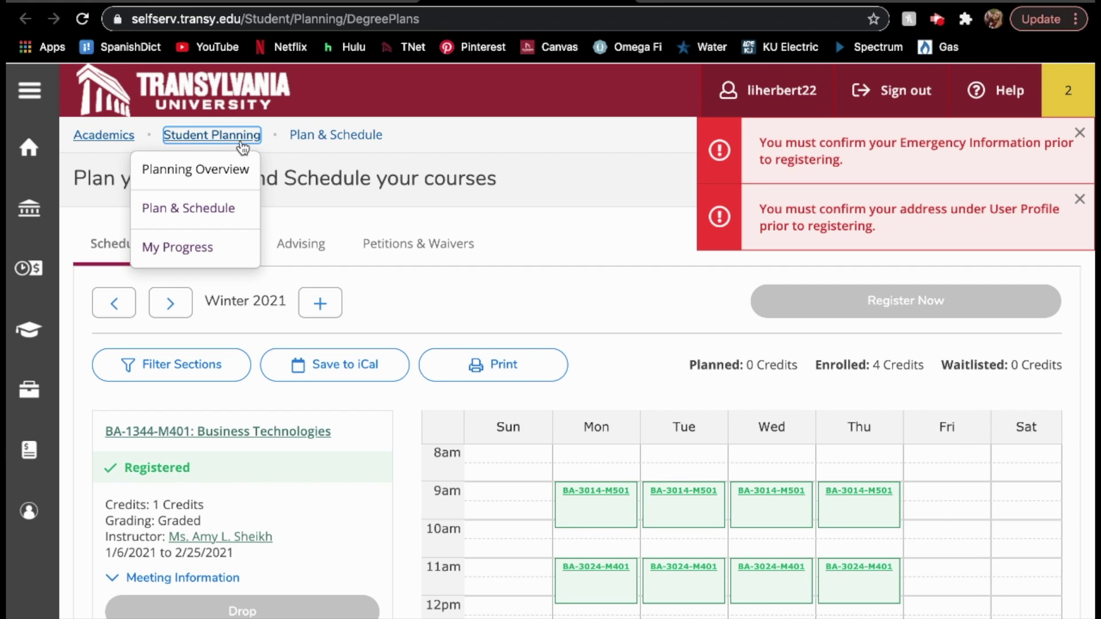
click(220, 256)
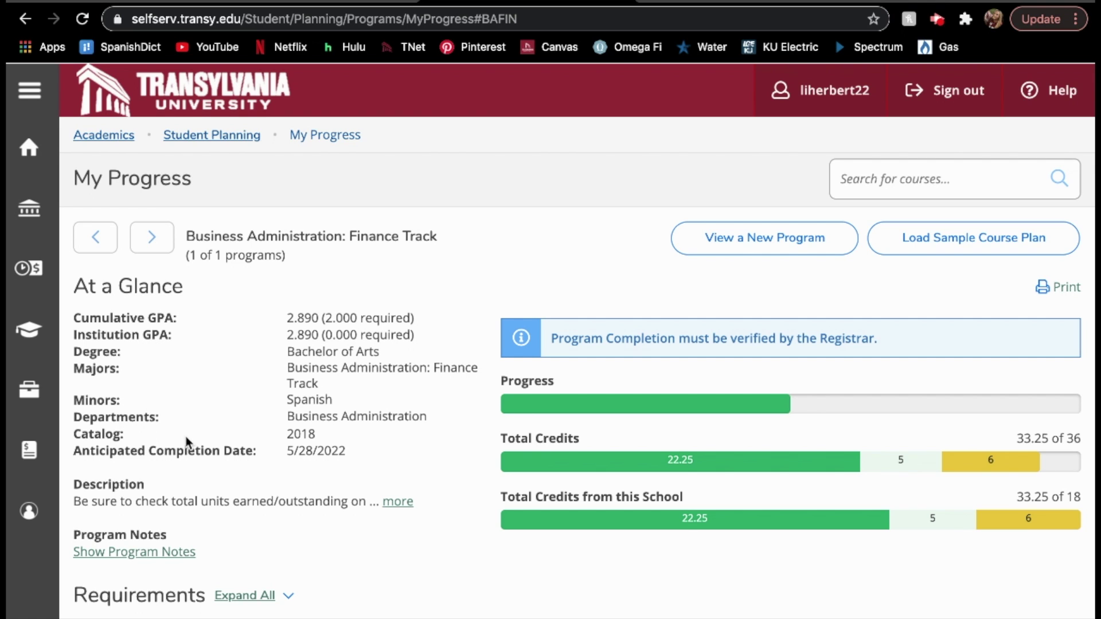
Step: Review the At a Glance summary, credit progress bars and first general education requirements of the Business Administration: Finance Track program
scroll(187, 443, down, 1)
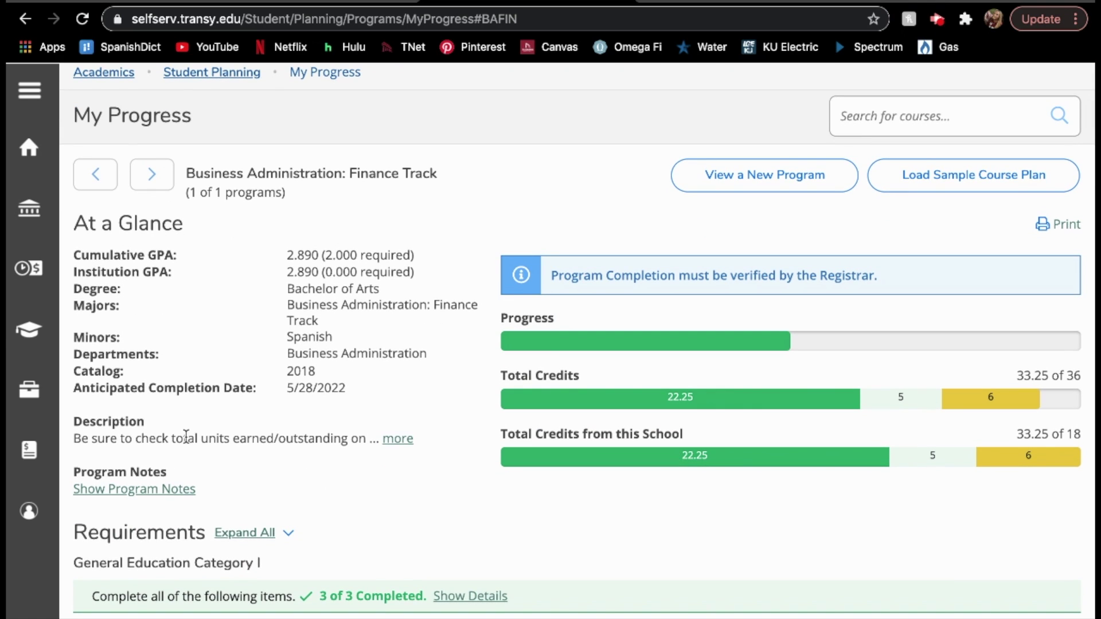
scroll(186, 437, down, 1)
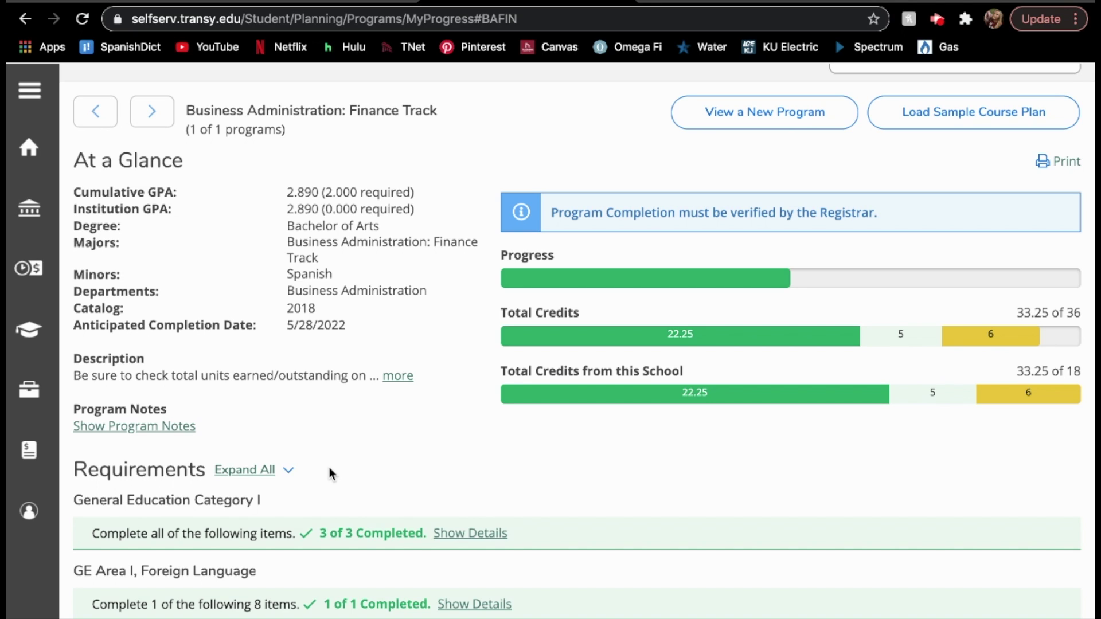
scroll(329, 467, down, 2)
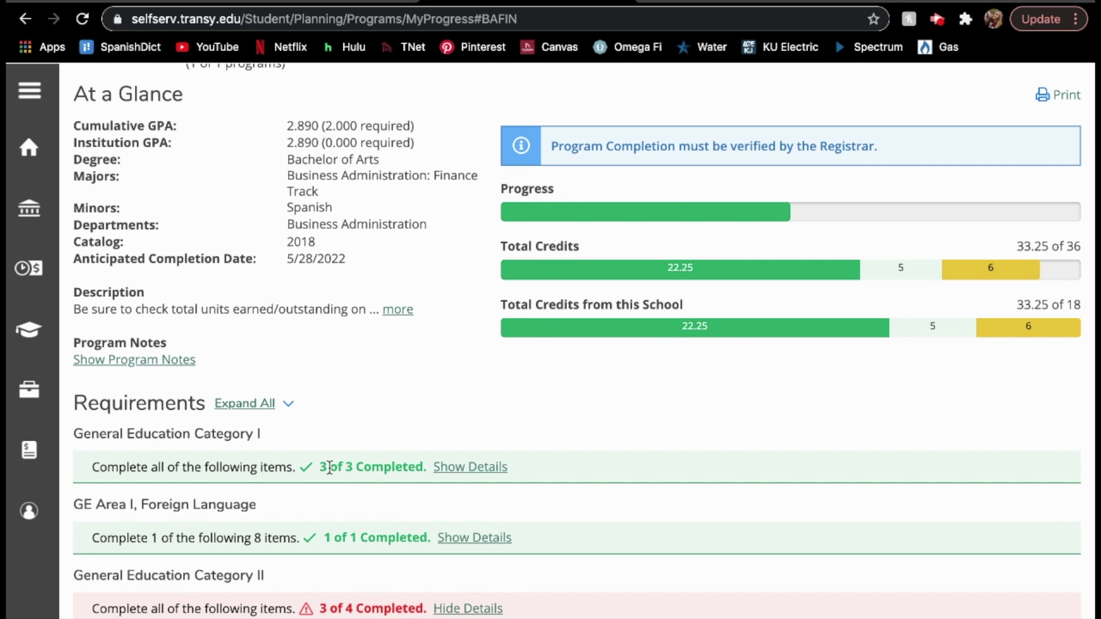
scroll(329, 467, down, 2)
scroll(329, 467, down, 1)
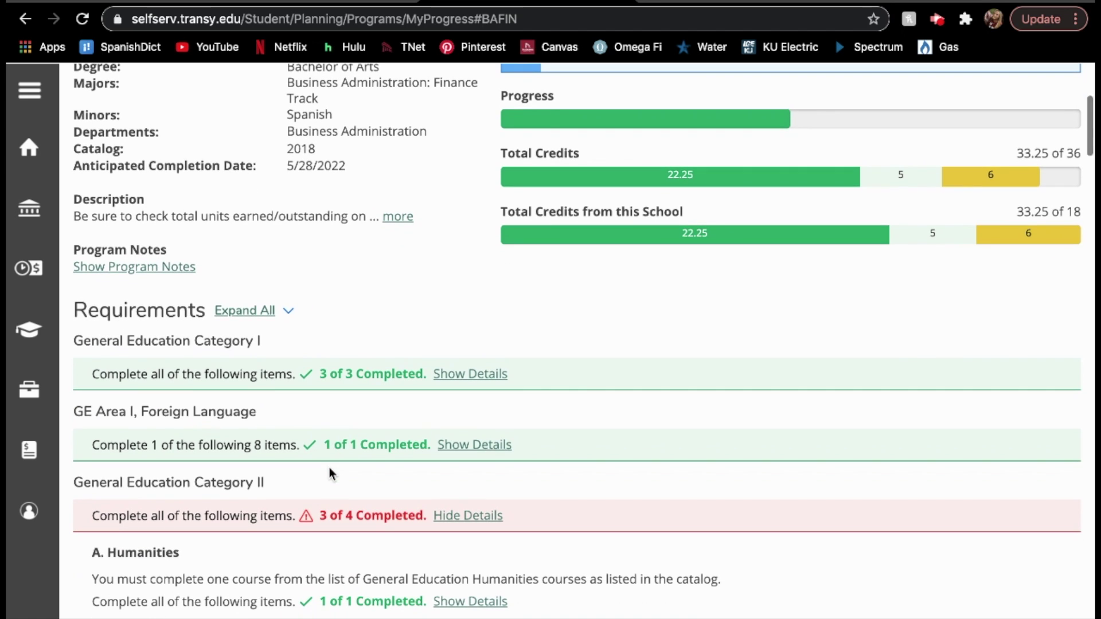
scroll(329, 467, down, 5)
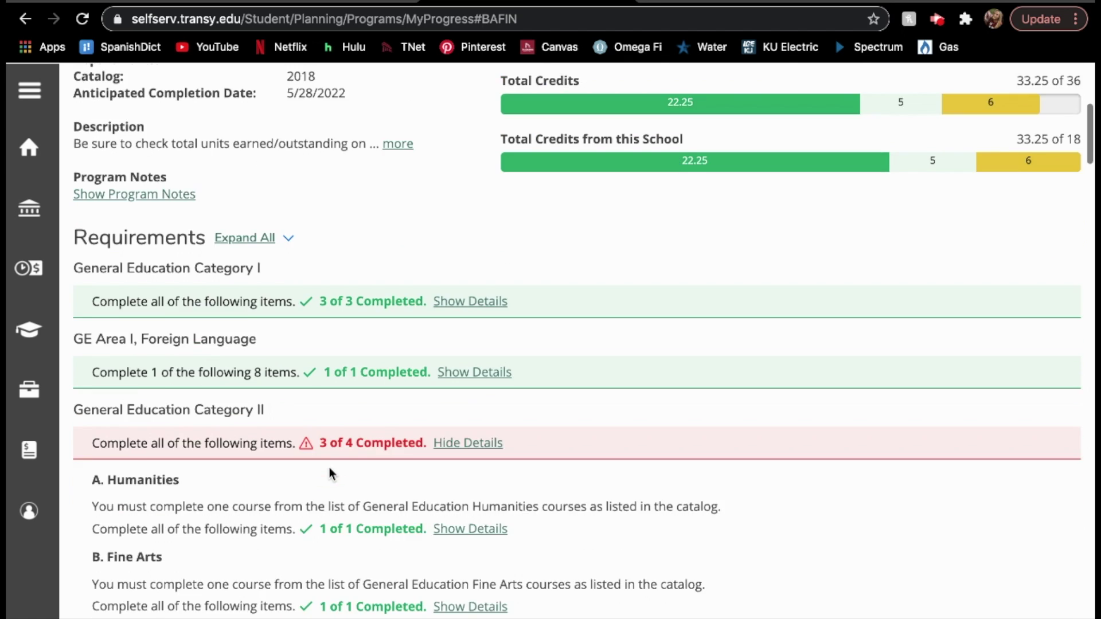
scroll(329, 467, down, 1)
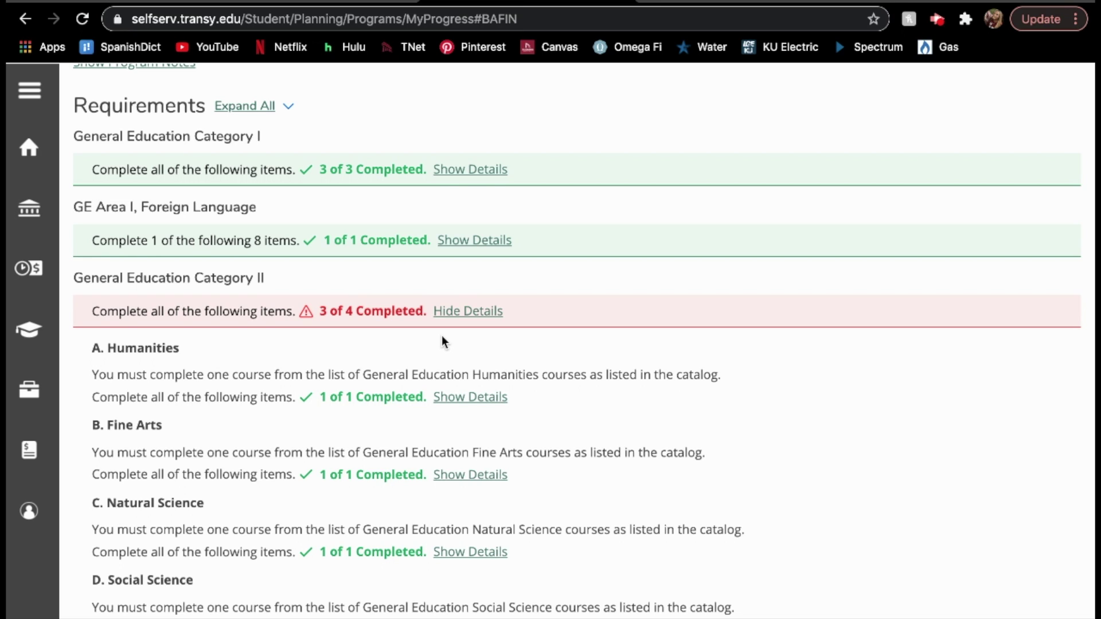
Step: Expand the details of General Education Category I and GE Area I, Foreign Language, and collapse both sections again
click(466, 169)
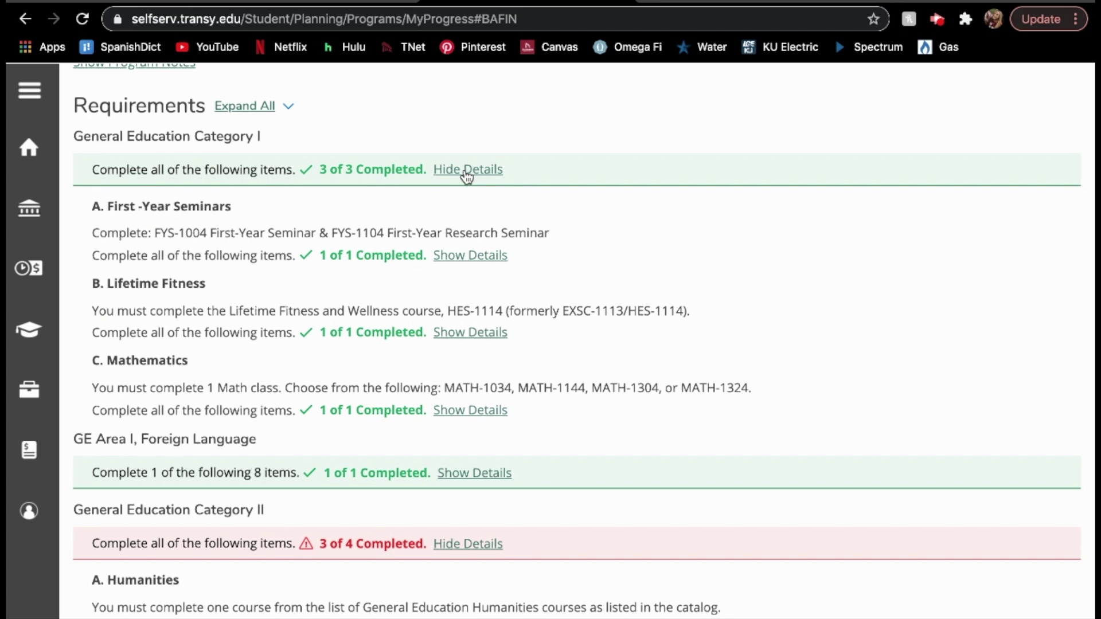
click(481, 483)
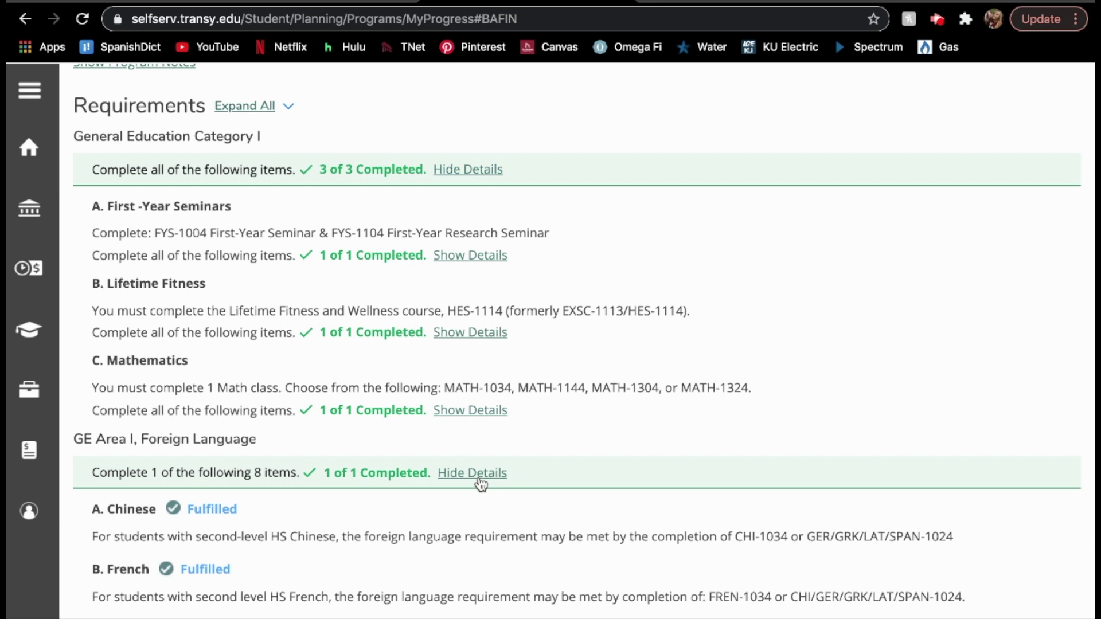
scroll(481, 485, down, 3)
click(480, 375)
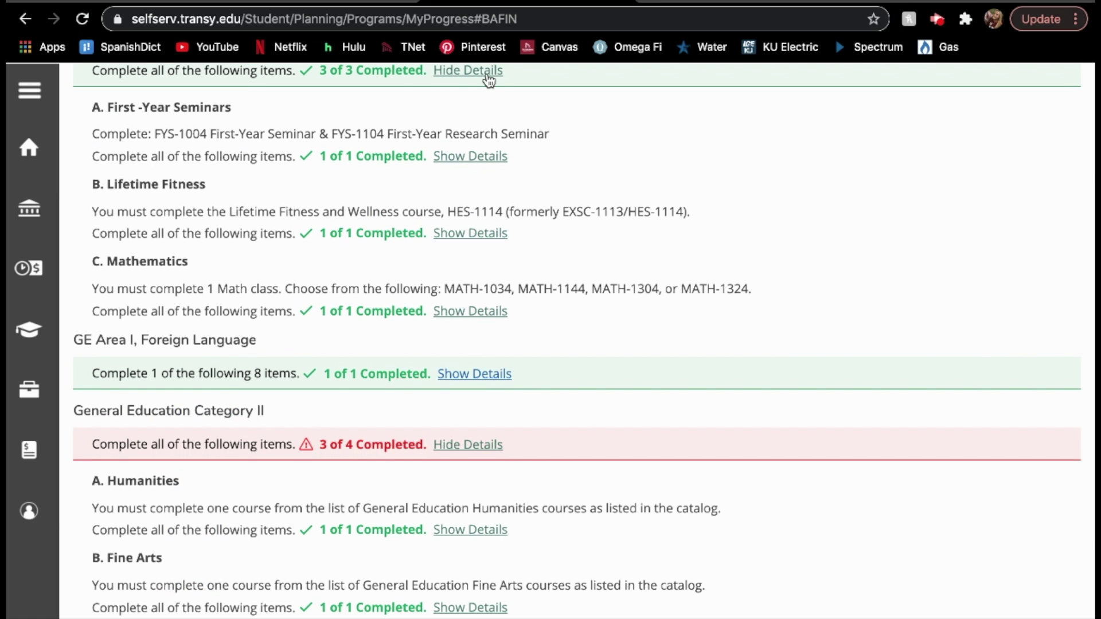
click(486, 71)
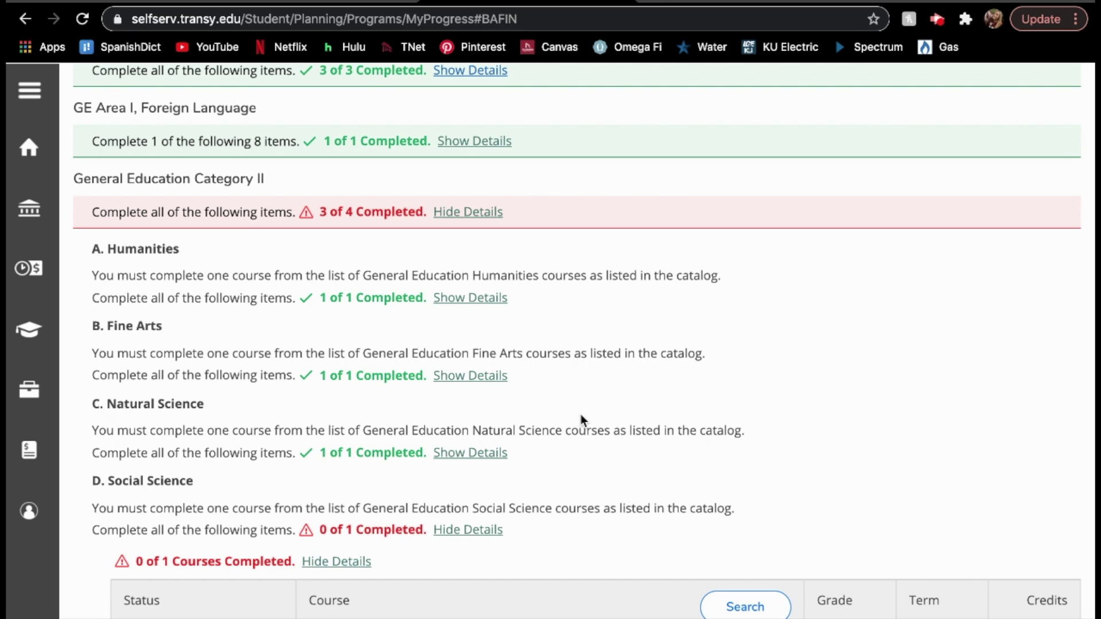
Step: Examine the course status tables for General Education Categories II through V, including Social Science and Writing Intensive
scroll(581, 416, down, 3)
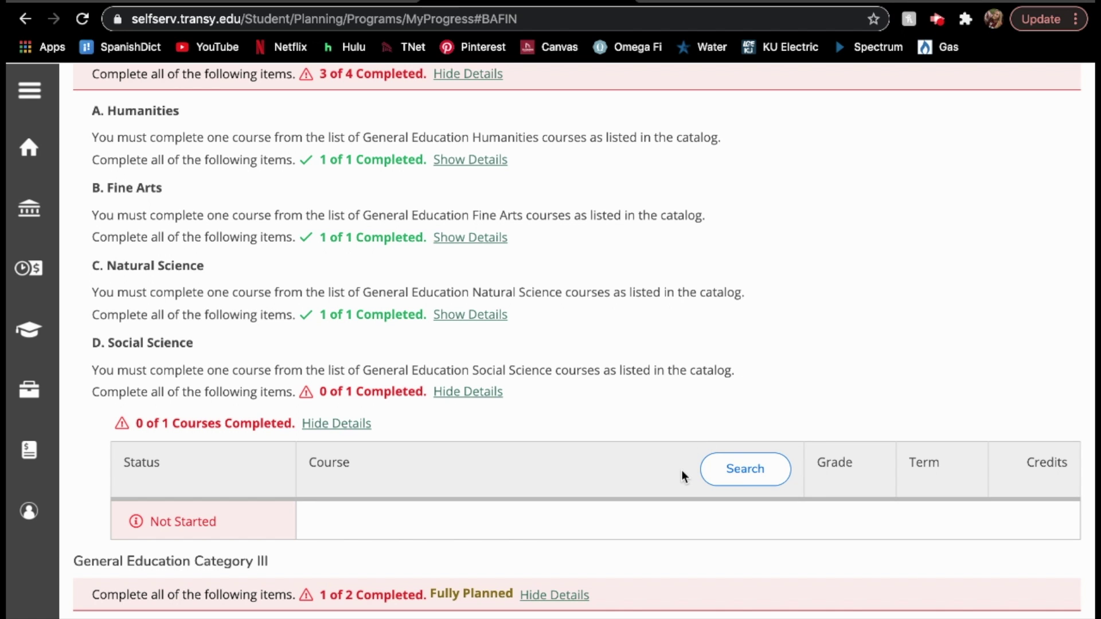
scroll(683, 475, down, 8)
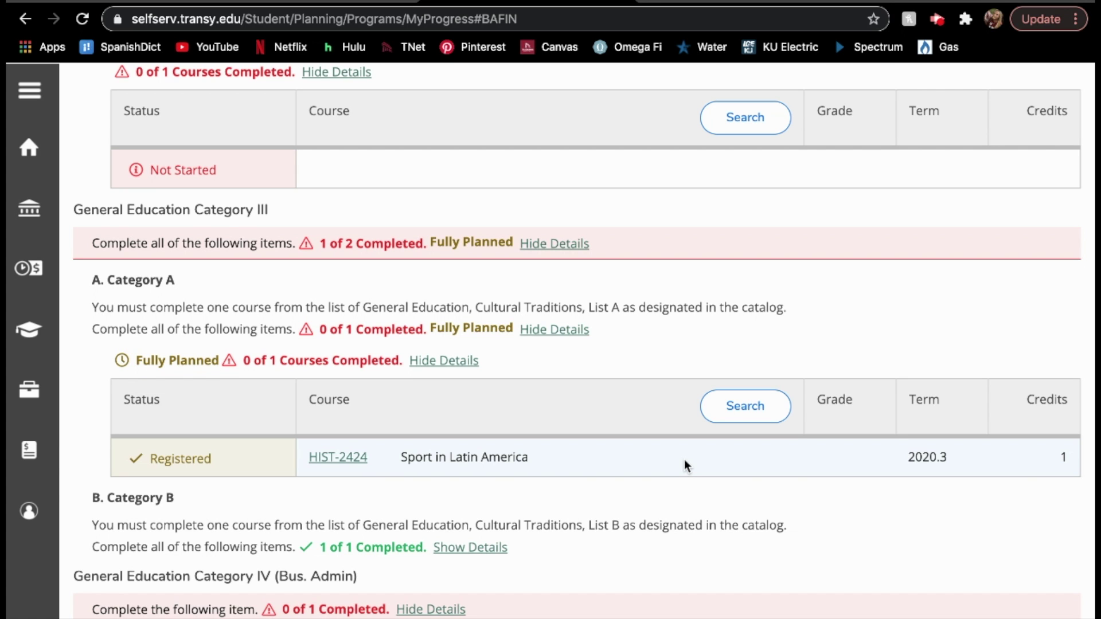
scroll(683, 460, down, 8)
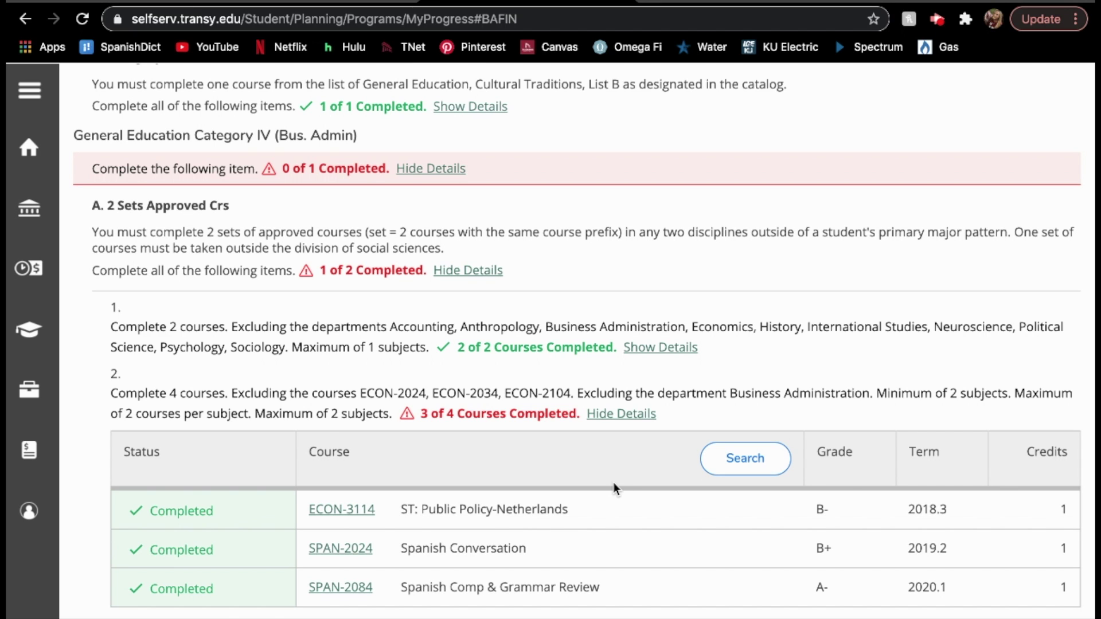
scroll(614, 487, down, 2)
scroll(569, 487, down, 5)
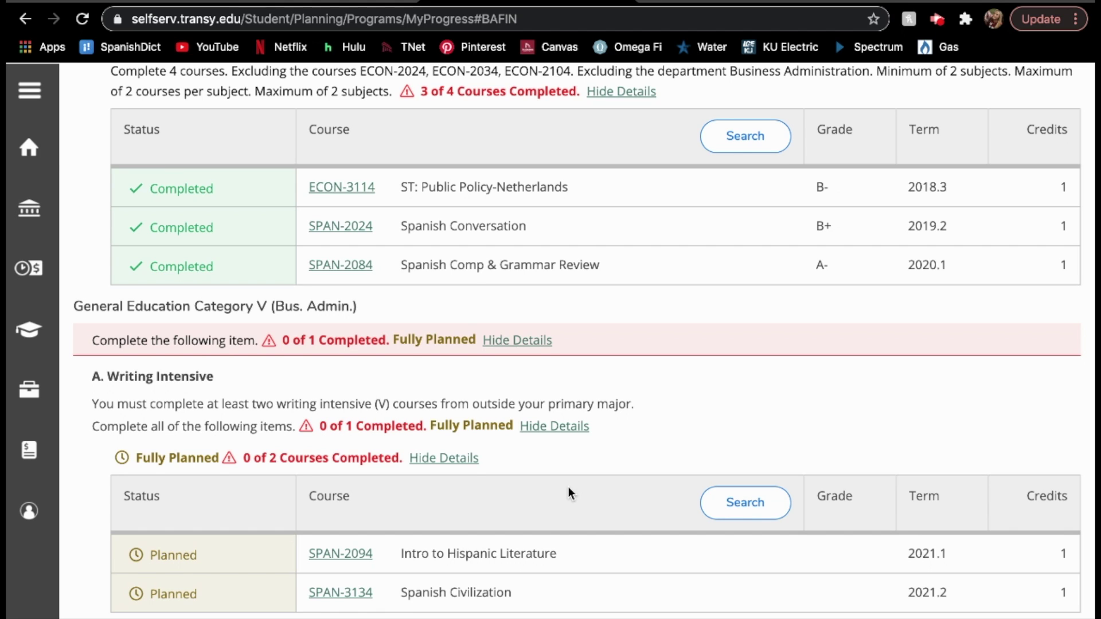
scroll(569, 488, down, 2)
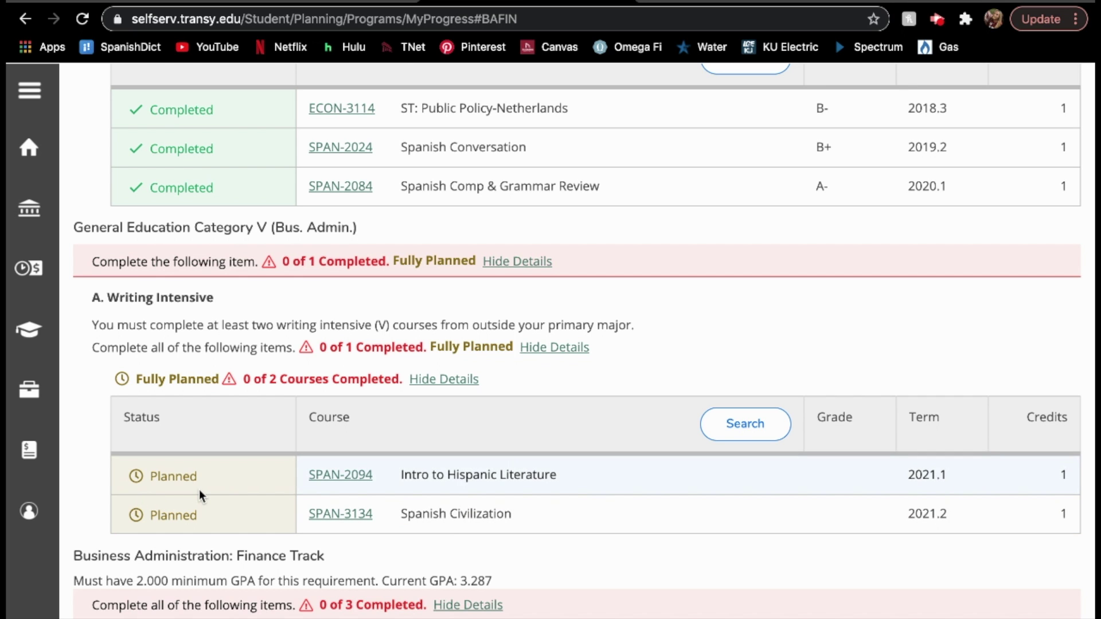
Step: Examine the Foundational Courses and Upper Level Courses listed under the Business Administration: Finance Track requirements
scroll(200, 490, down, 5)
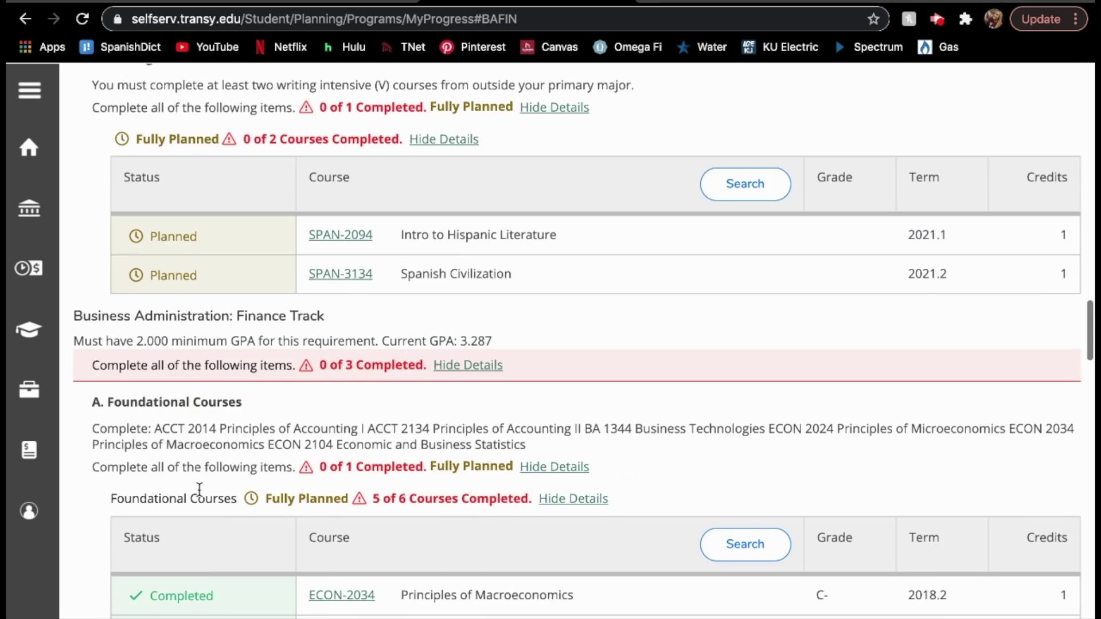
scroll(199, 491, down, 6)
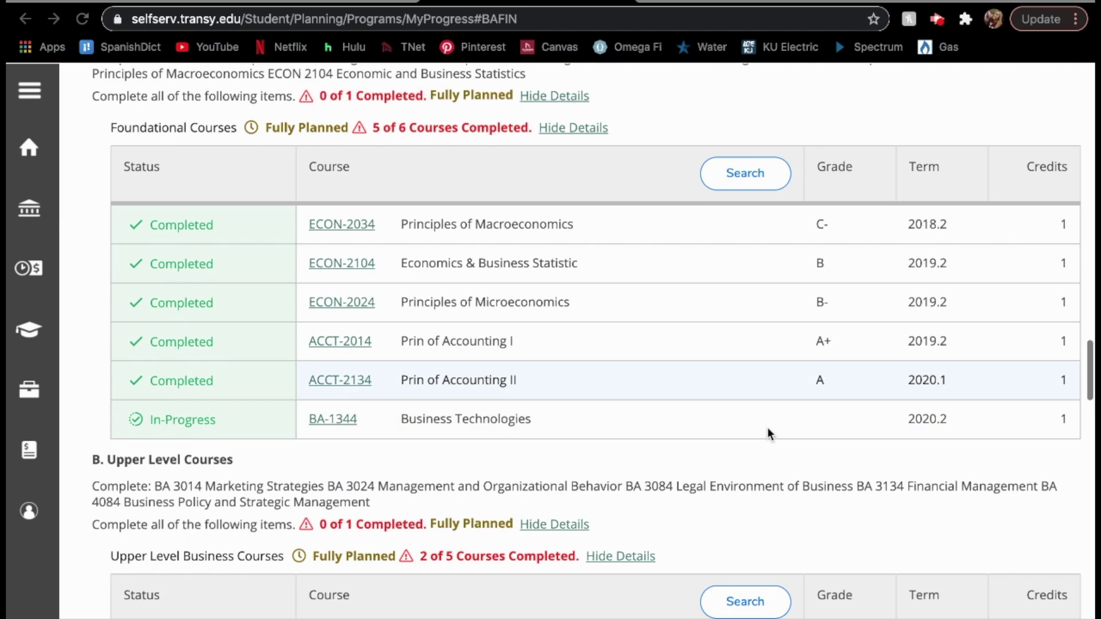
scroll(768, 434, down, 1)
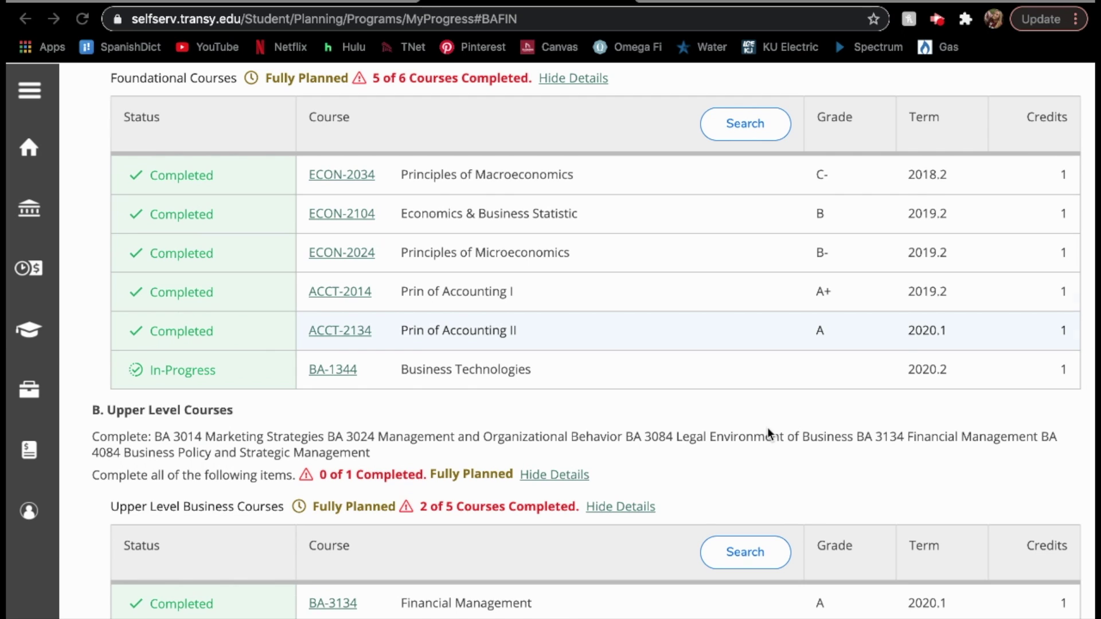
scroll(768, 428, down, 2)
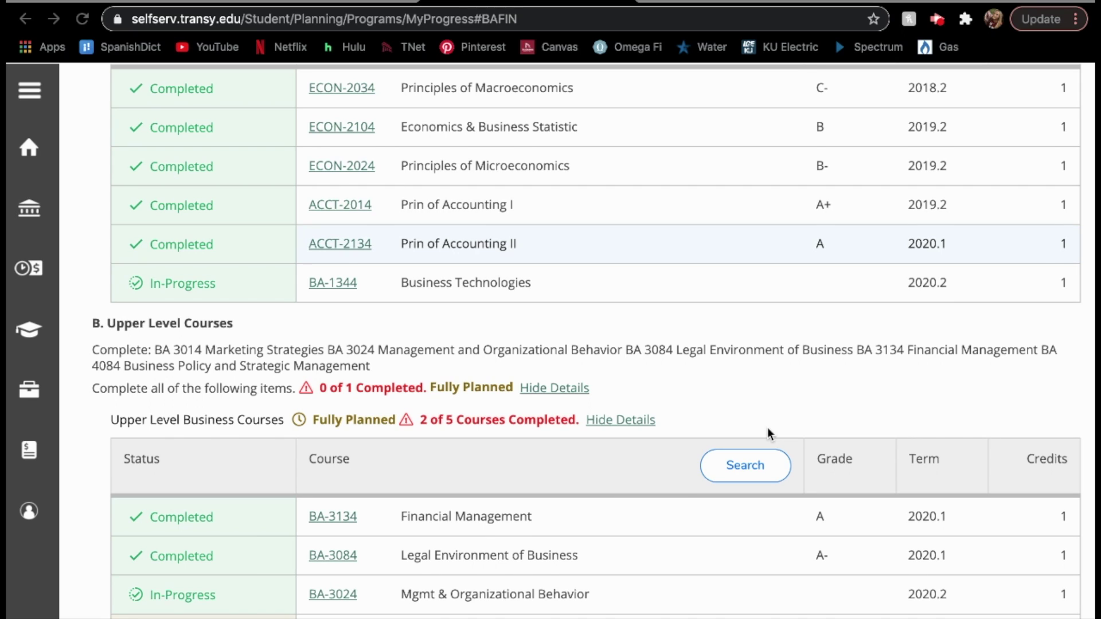
Step: Search the catalog for courses that satisfy the Social Science requirement in General Education Category II
scroll(767, 428, up, 10)
scroll(767, 428, up, 10)
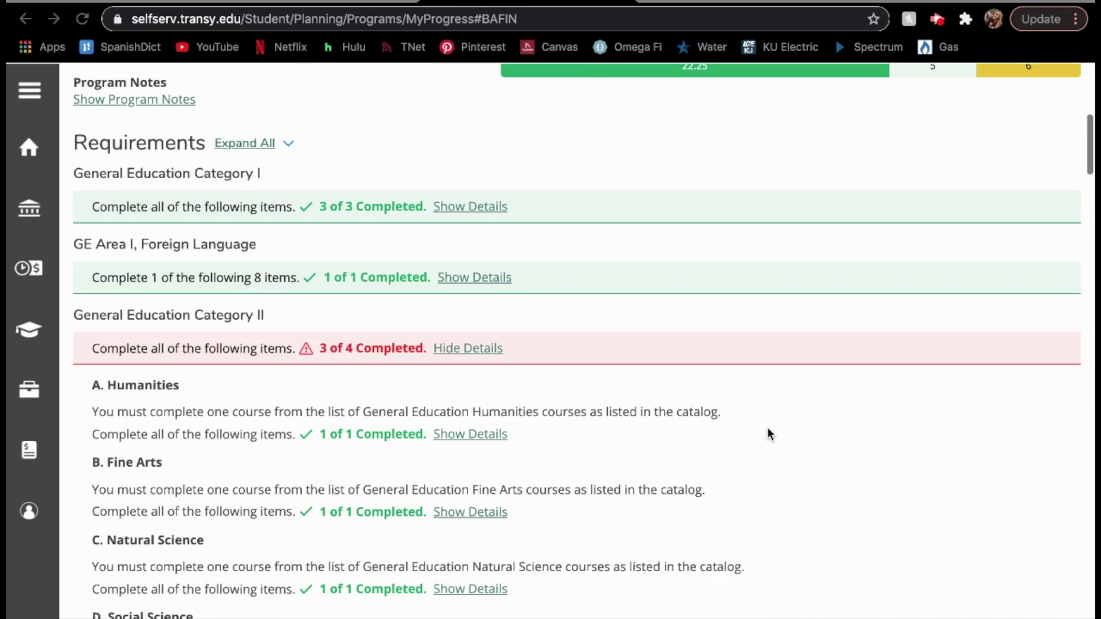
scroll(768, 428, down, 7)
scroll(768, 428, down, 5)
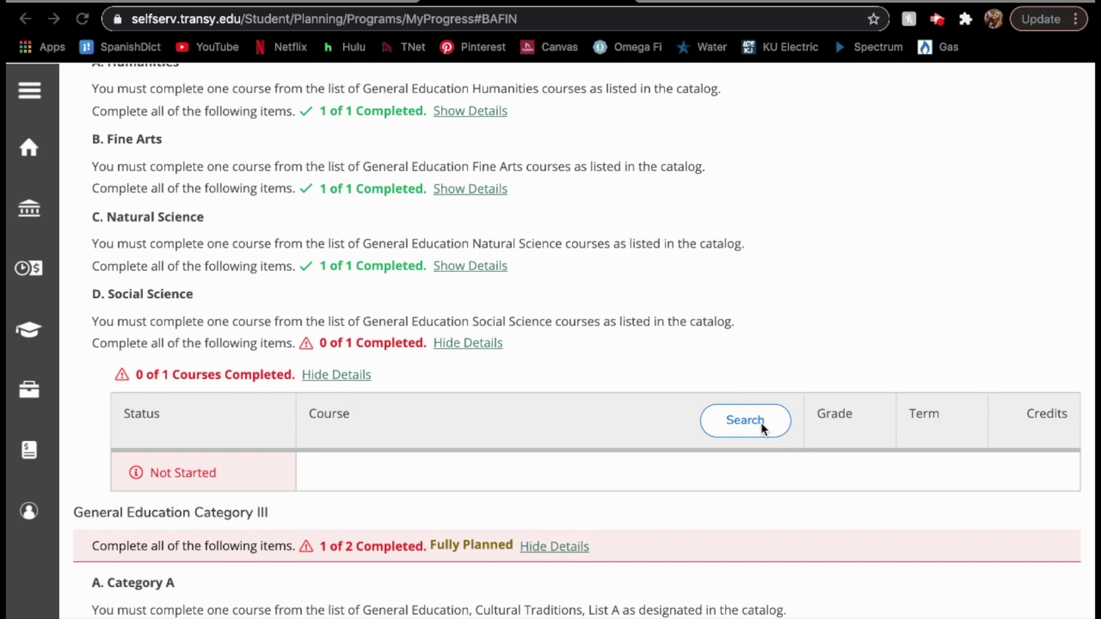
click(746, 428)
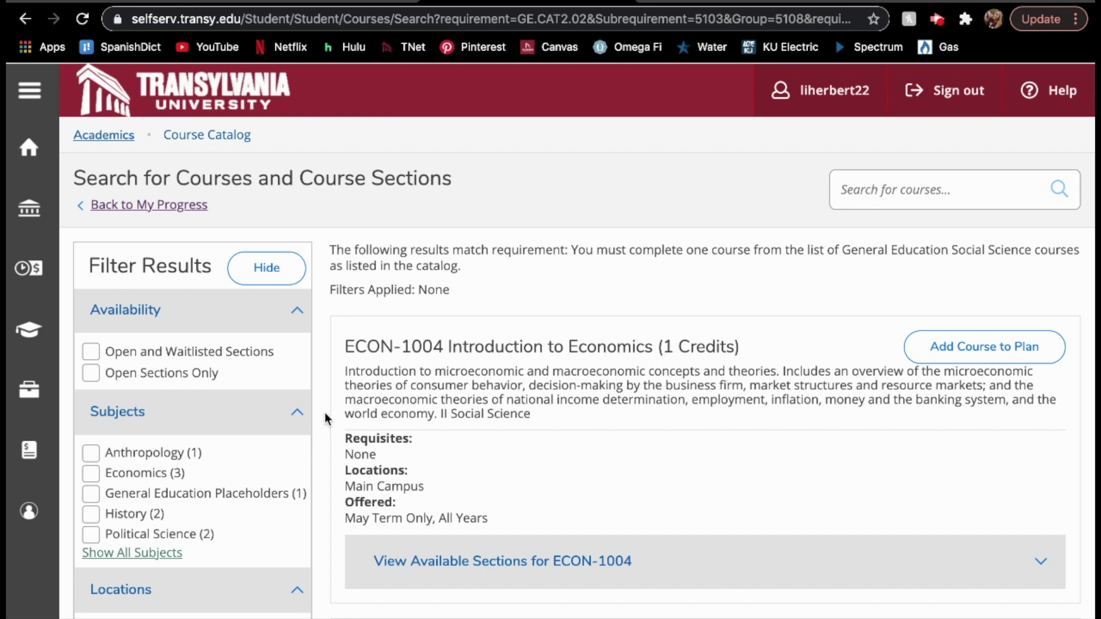
Step: View the available sections for ECON-1004 Introduction to Economics and return to My Progress
scroll(236, 473, down, 5)
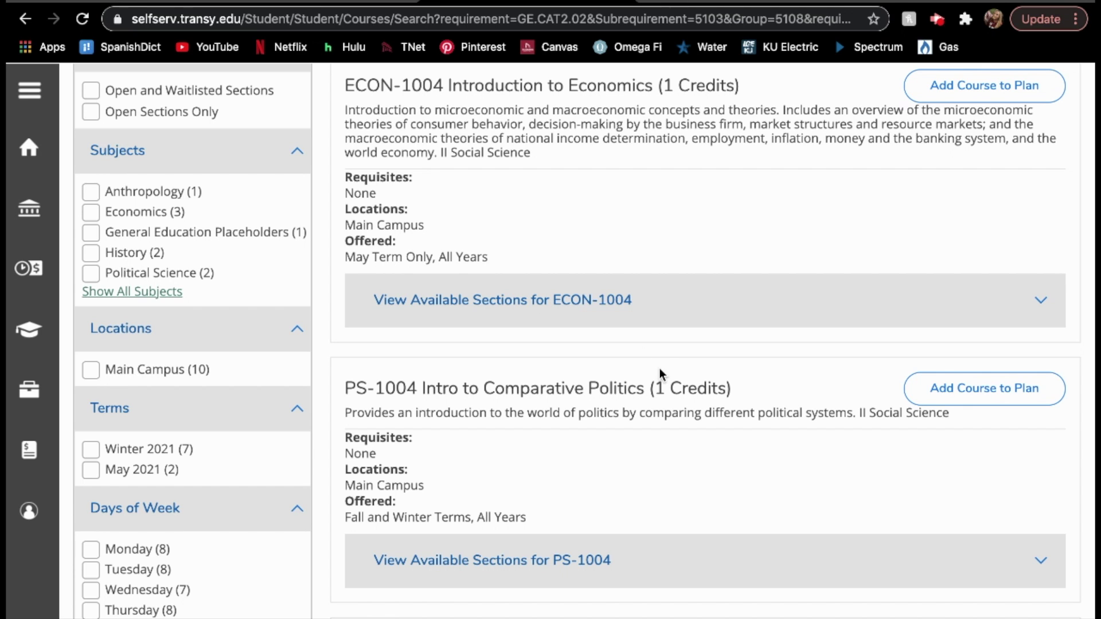
click(722, 321)
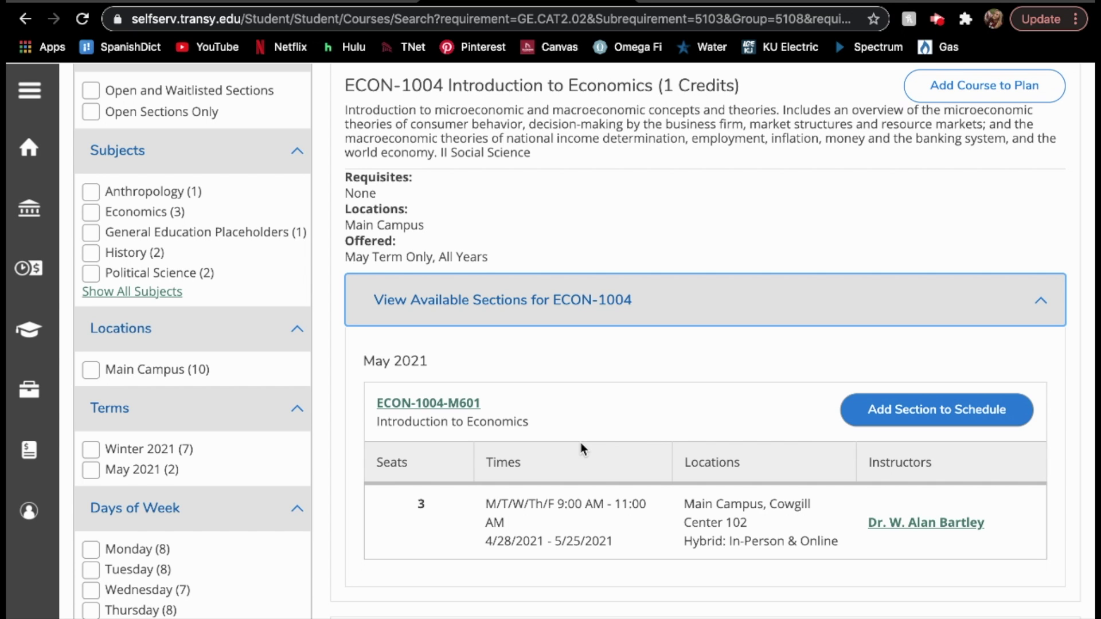
scroll(474, 313, up, 5)
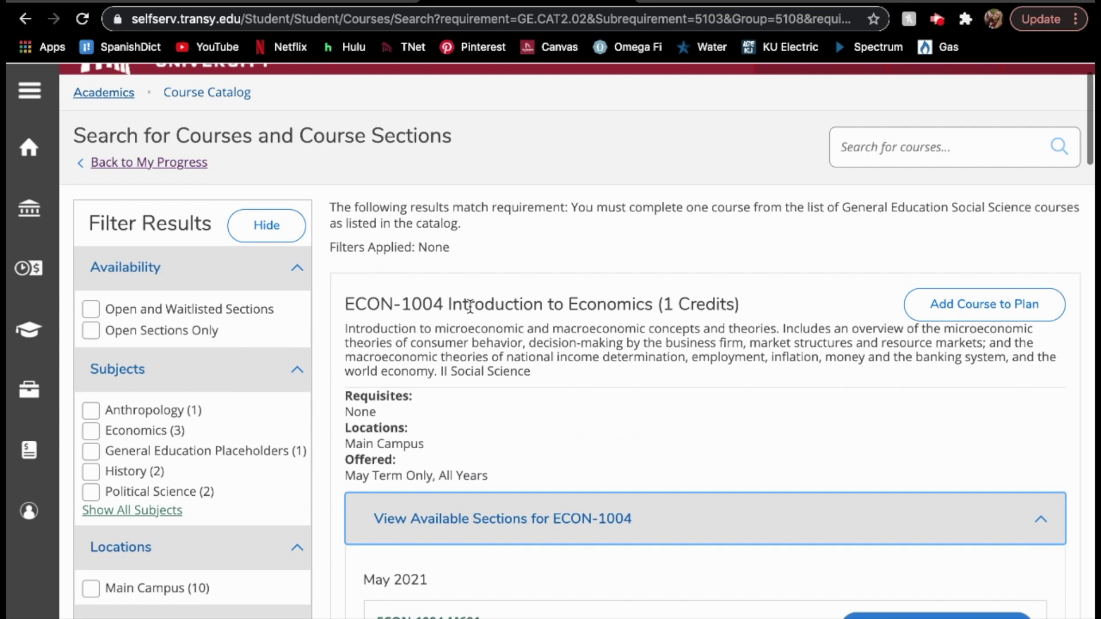
click(136, 209)
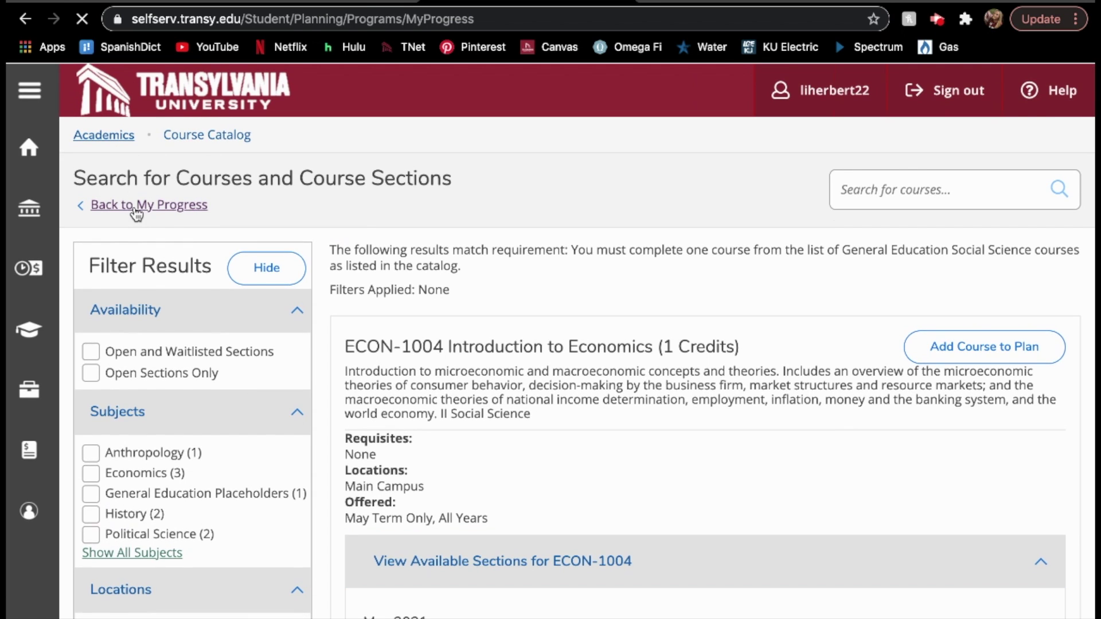
Step: Open Plan & Schedule under Student Planning, and switch to the term after Winter 2021 and back
click(251, 148)
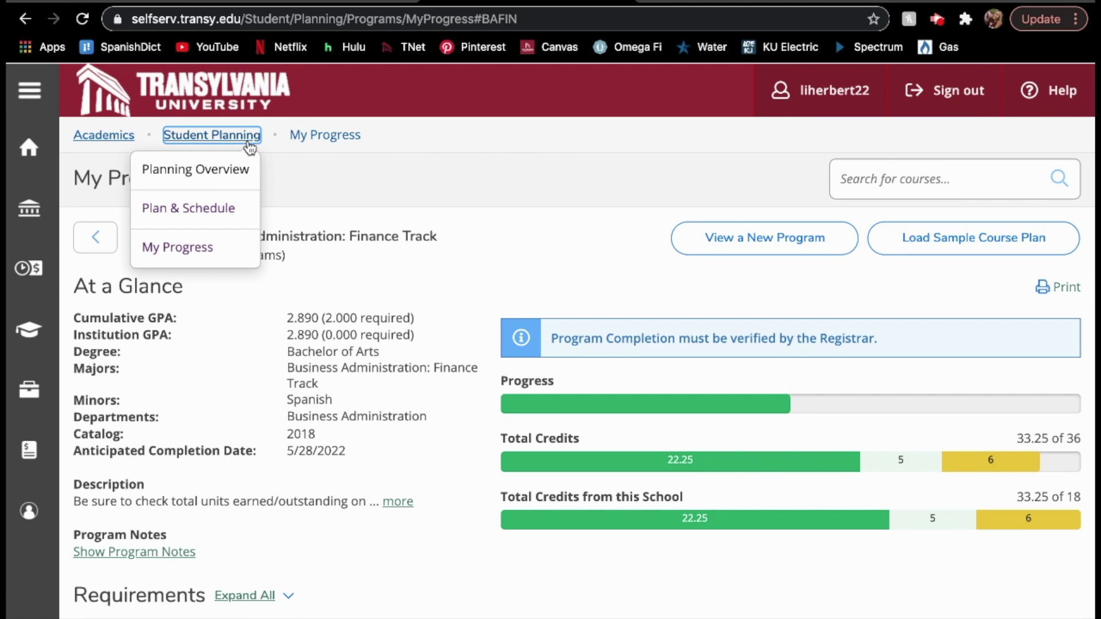
click(236, 211)
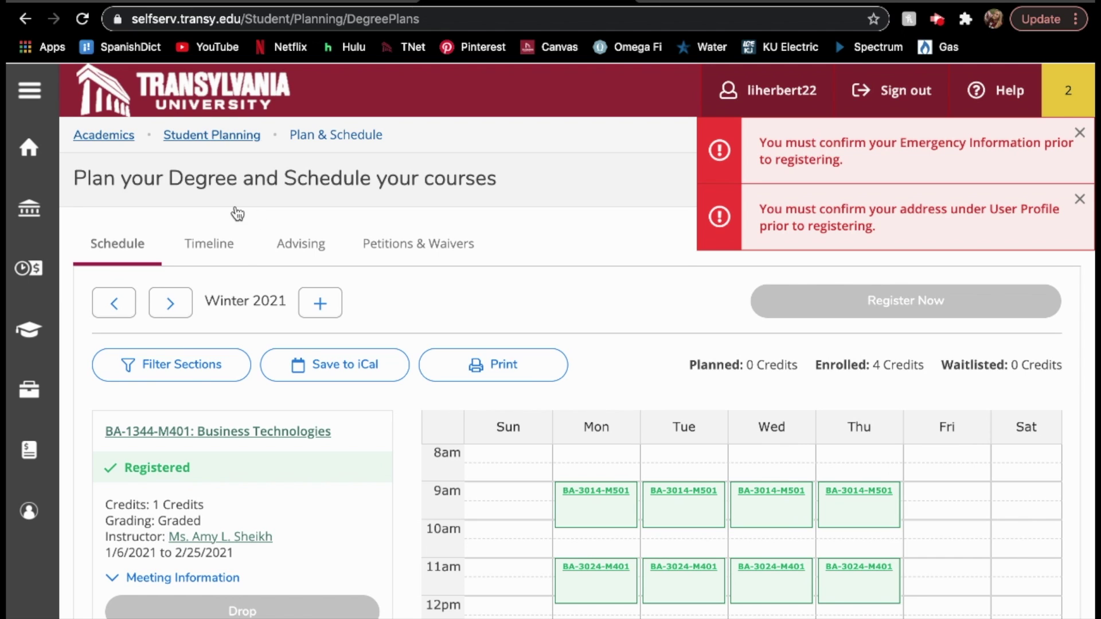
click(171, 303)
click(109, 304)
Step: View the course plan as a Timeline, try to show its earlier terms, and reopen Plan & Schedule
click(223, 258)
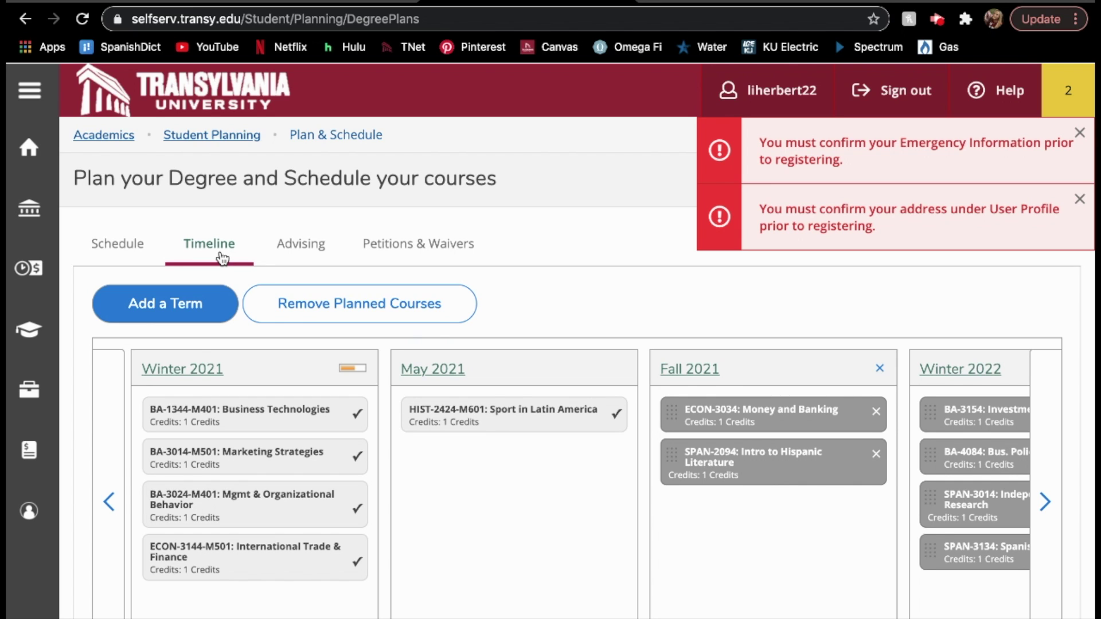
click(108, 428)
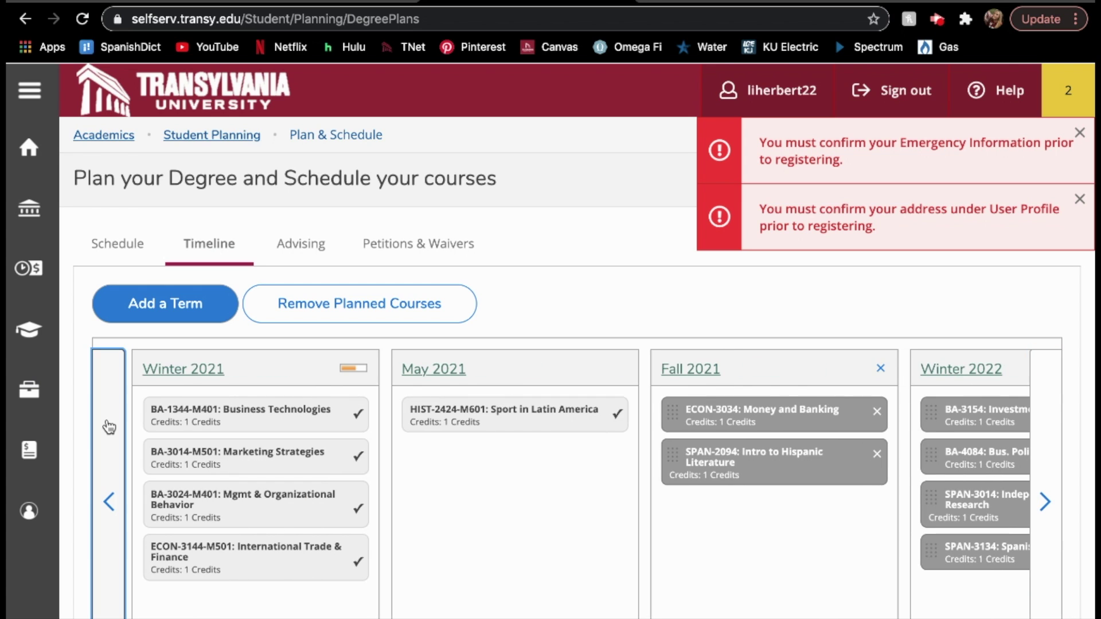
click(179, 136)
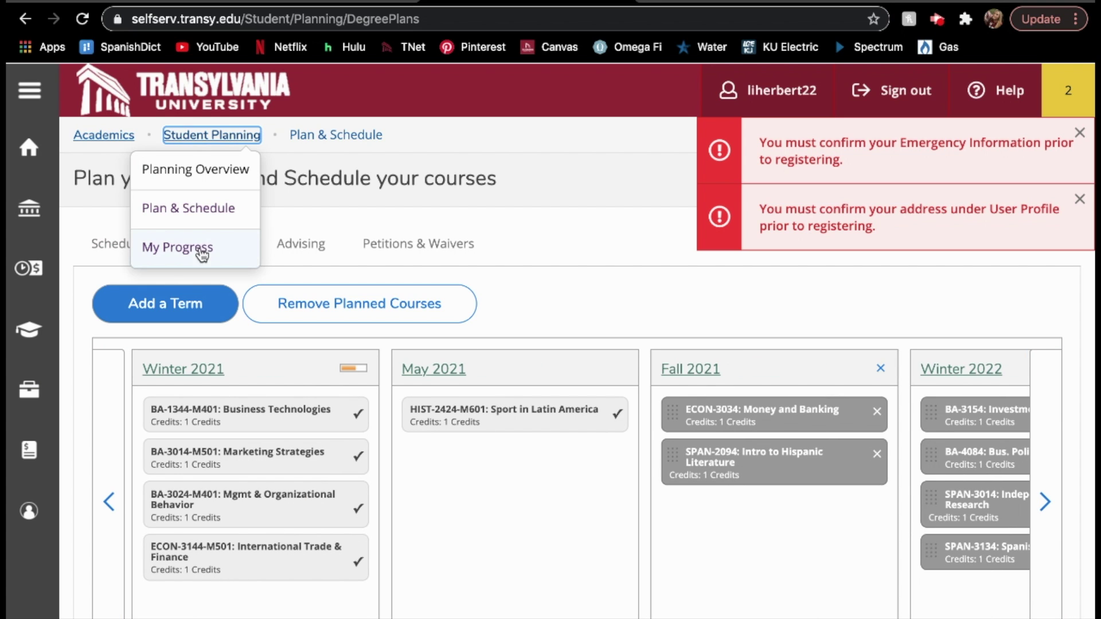
click(213, 209)
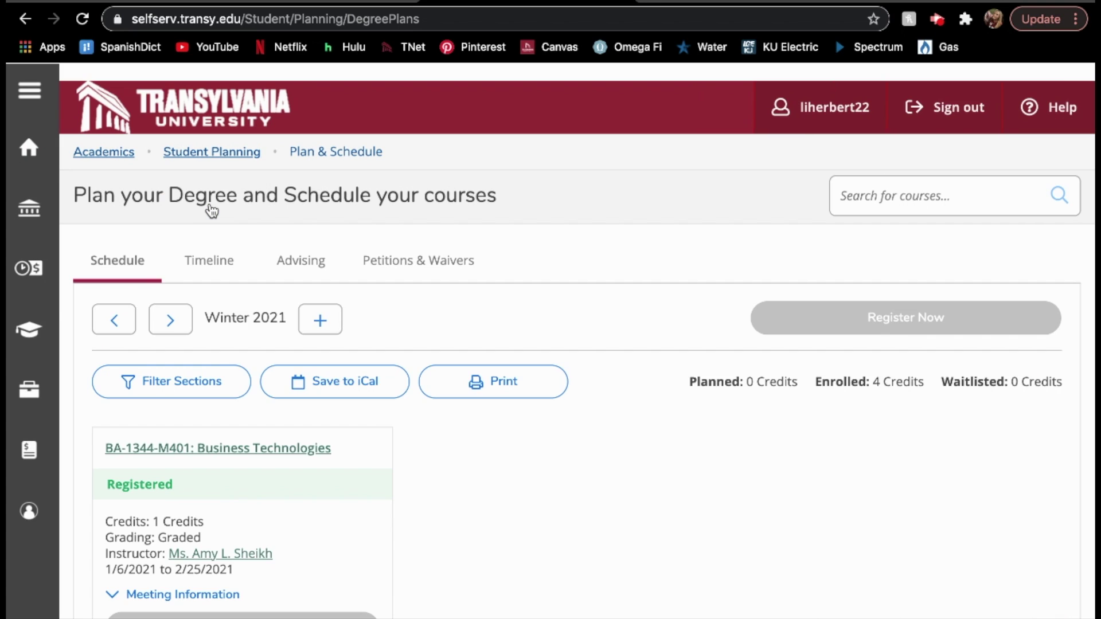